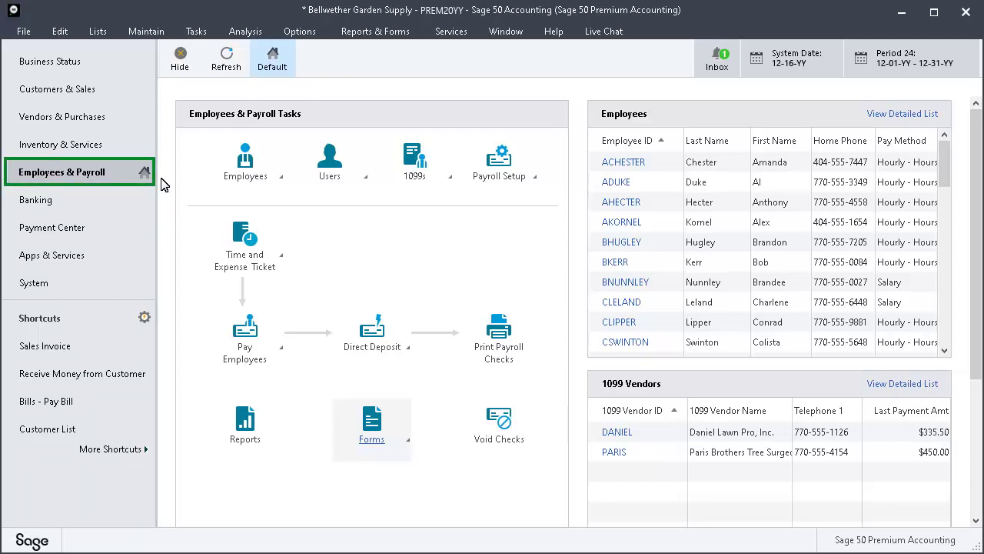
Open the federal payroll tax form selector and choose the 20YY W-2/W-3 form.
{"action": "left_click", "coordinate": [409, 449]}
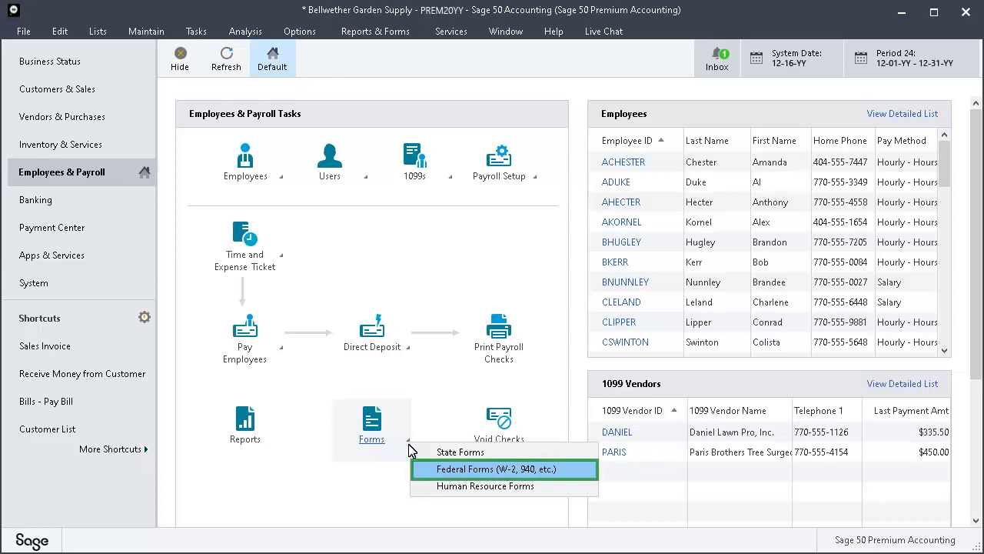
{"action": "left_click", "coordinate": [583, 469]}
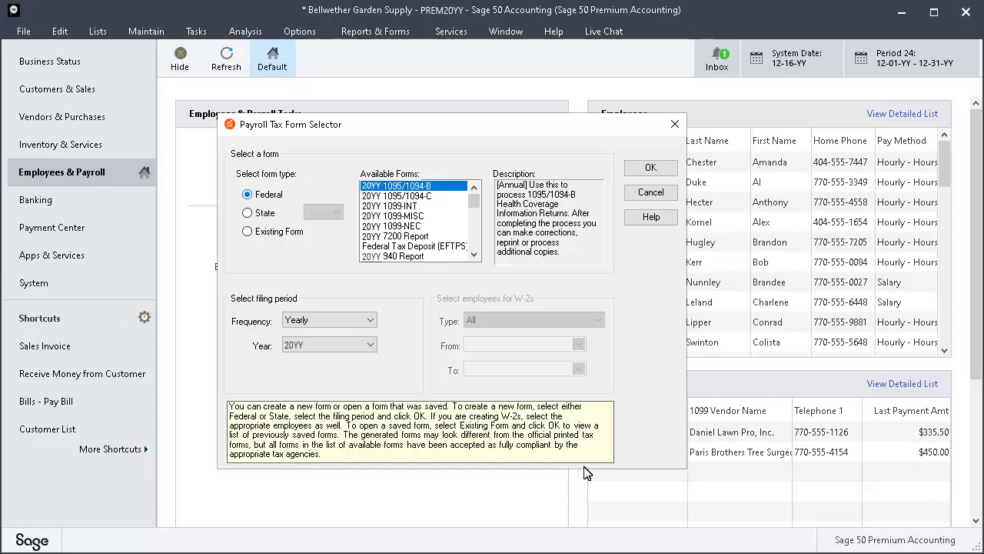
{"action": "left_click", "coordinate": [254, 198]}
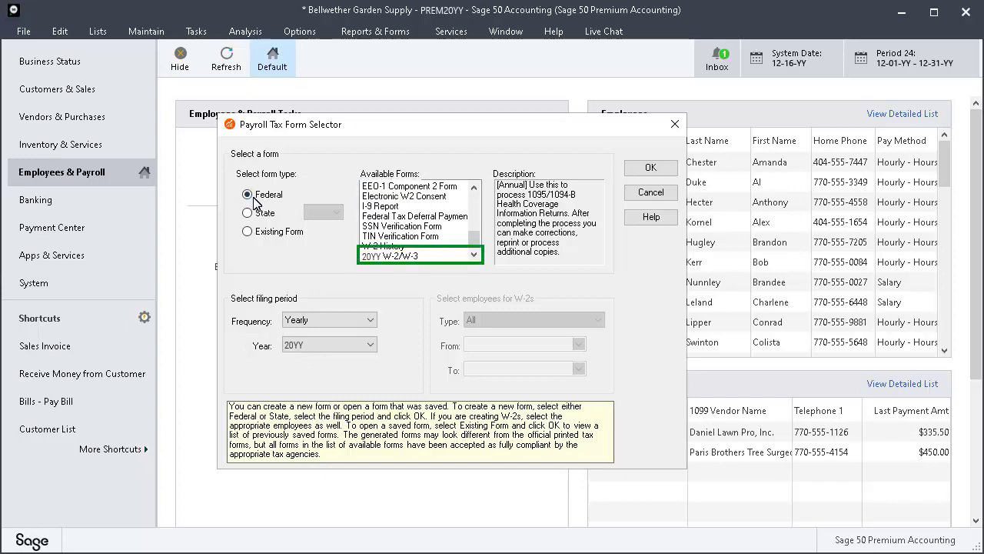
{"action": "left_click", "coordinate": [473, 257]}
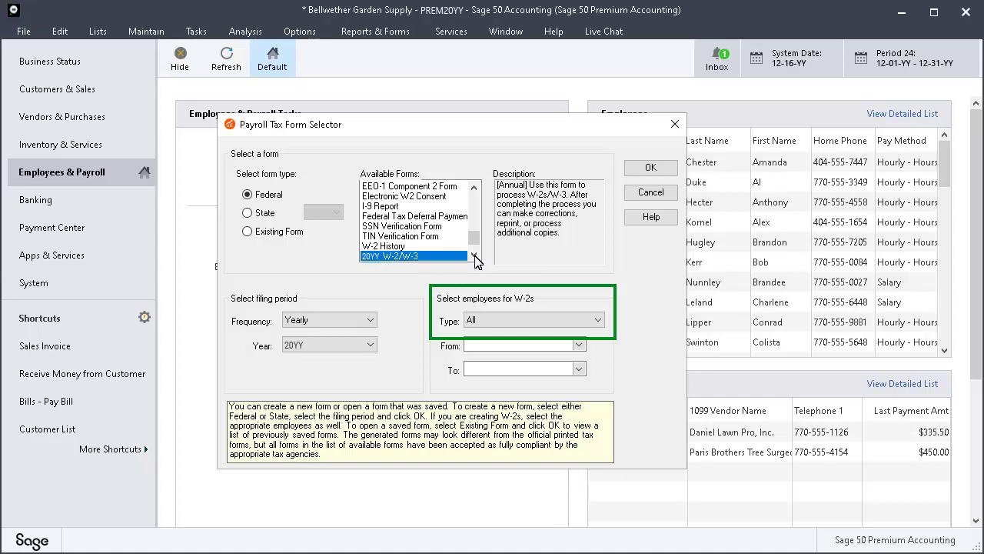
Try the Range and Equal to employee filters, return to All, and start the yearly 20YY W-2/W-3 form.
{"action": "left_click", "coordinate": [598, 320]}
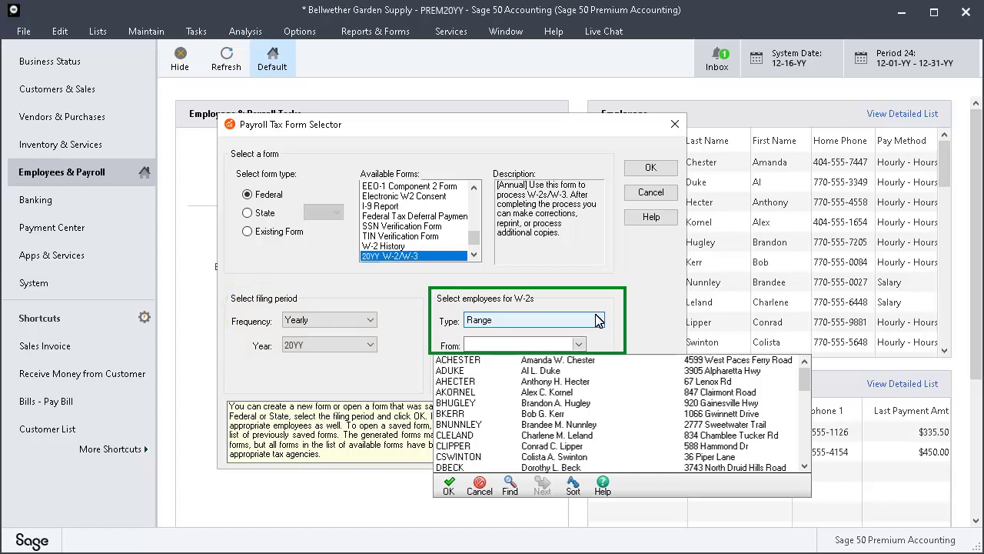
{"action": "left_click", "coordinate": [598, 319]}
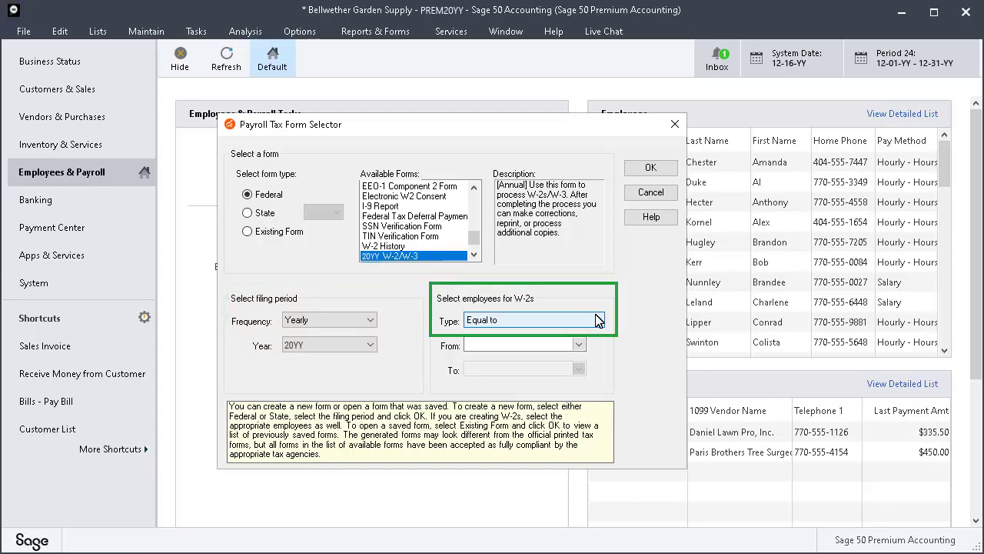
{"action": "left_click", "coordinate": [598, 320]}
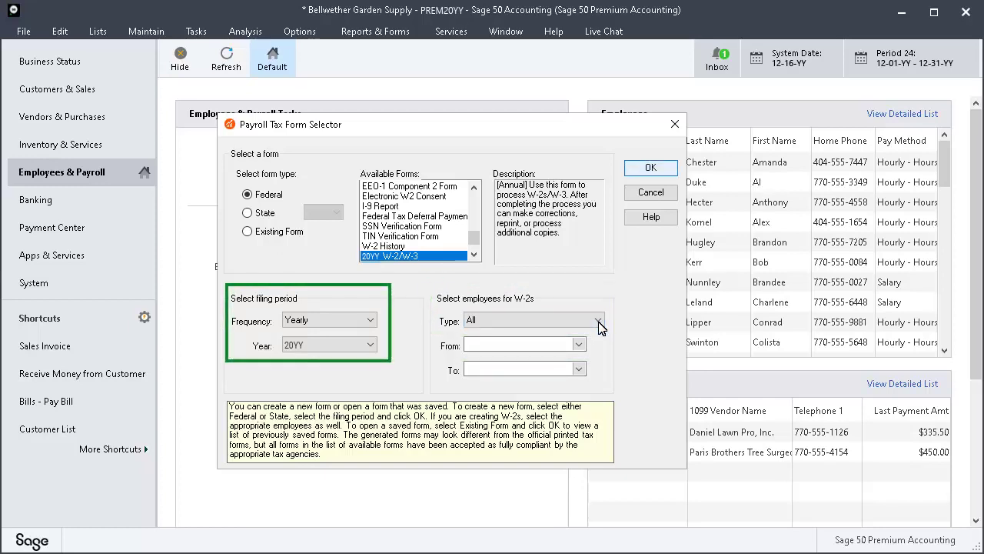
{"action": "left_click", "coordinate": [653, 168]}
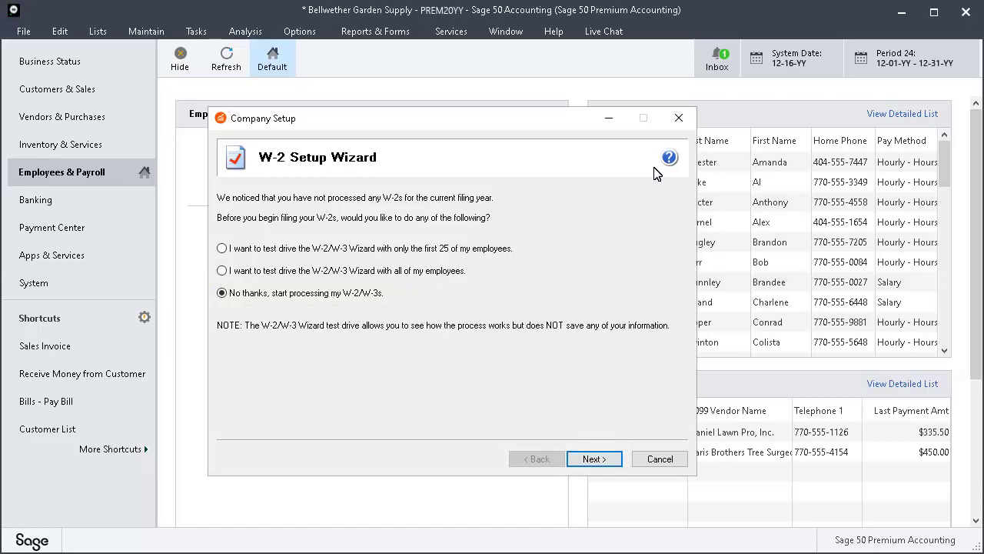
Start processing the W-2/W-3s without a test drive and confirm the company's FEIN.
{"action": "left_click", "coordinate": [593, 459]}
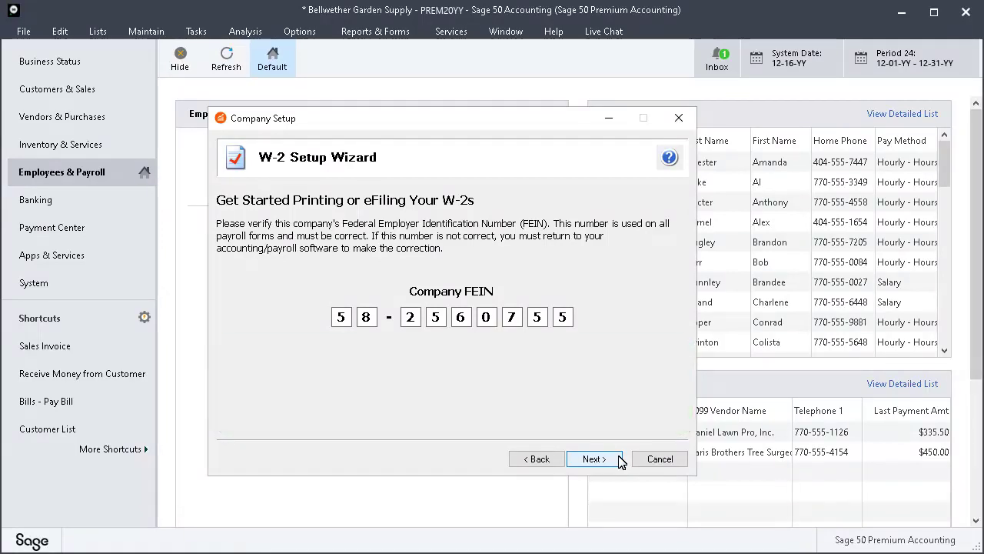
{"action": "left_click", "coordinate": [727, 519]}
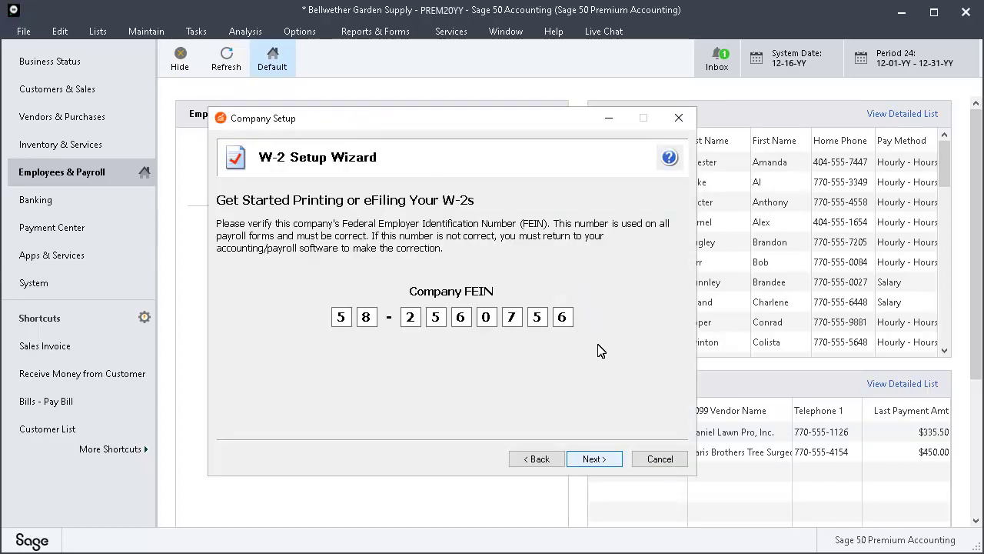
{"action": "left_click", "coordinate": [606, 459]}
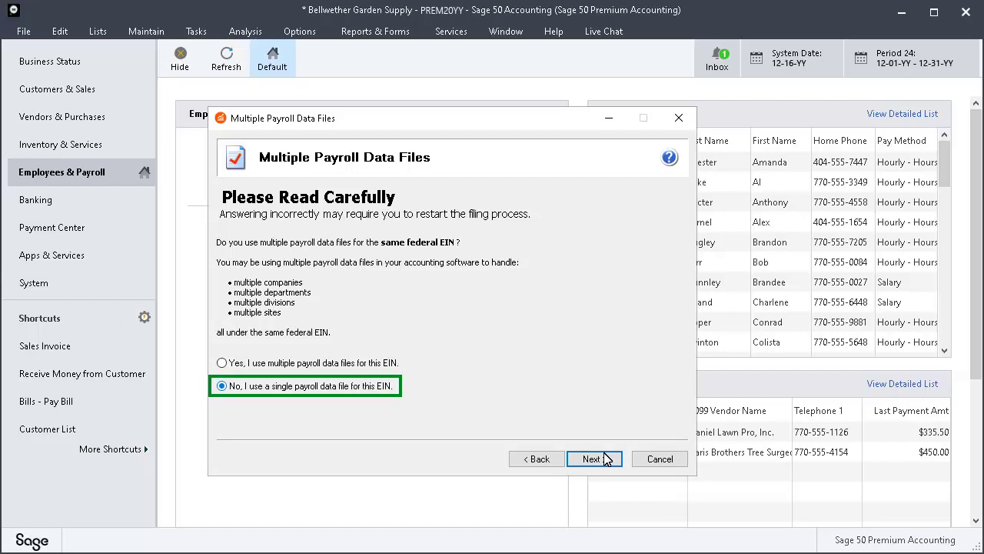
State that a single payroll data file is used for this EIN and complete the contact's name in the company information.
{"action": "left_click", "coordinate": [604, 459]}
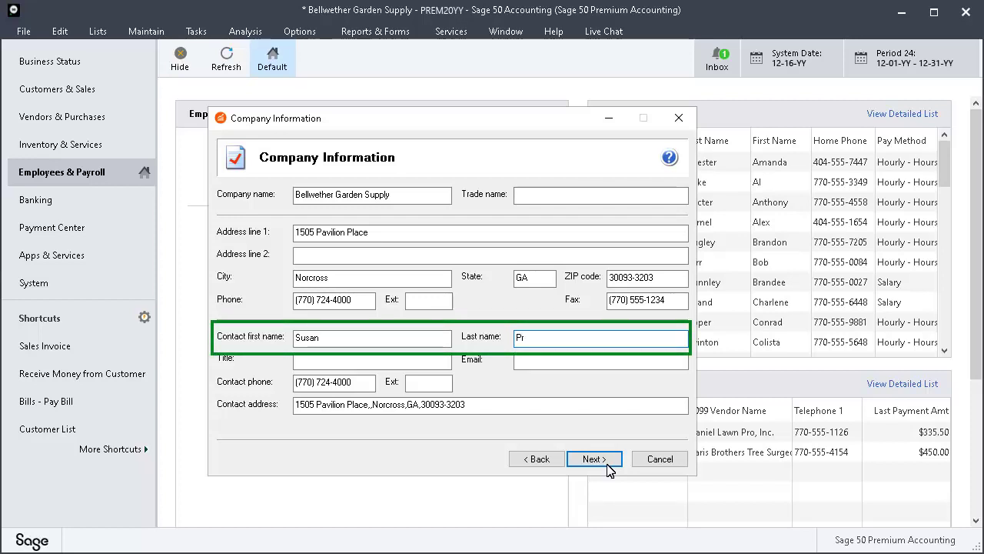
{"action": "type", "text": "ritchard"}
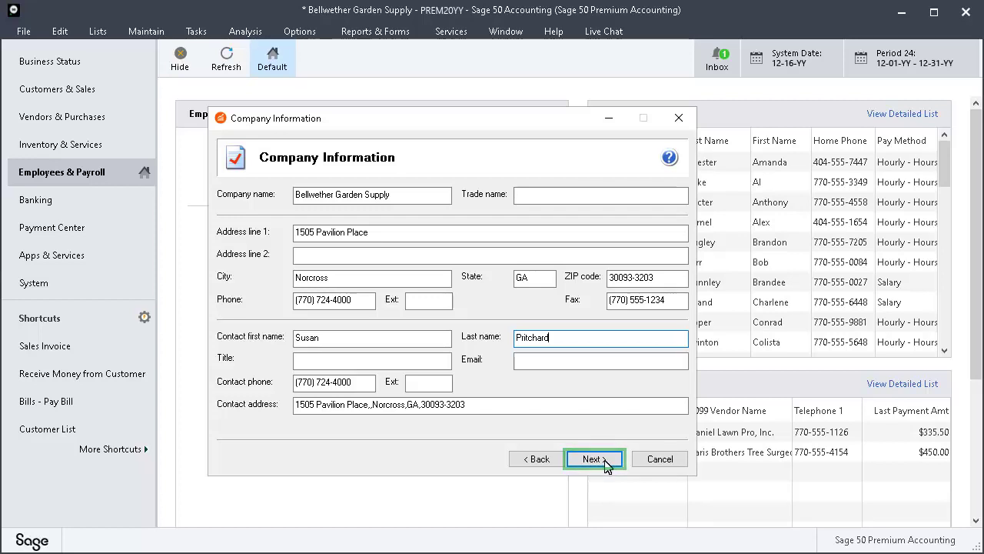
{"action": "left_click", "coordinate": [607, 466]}
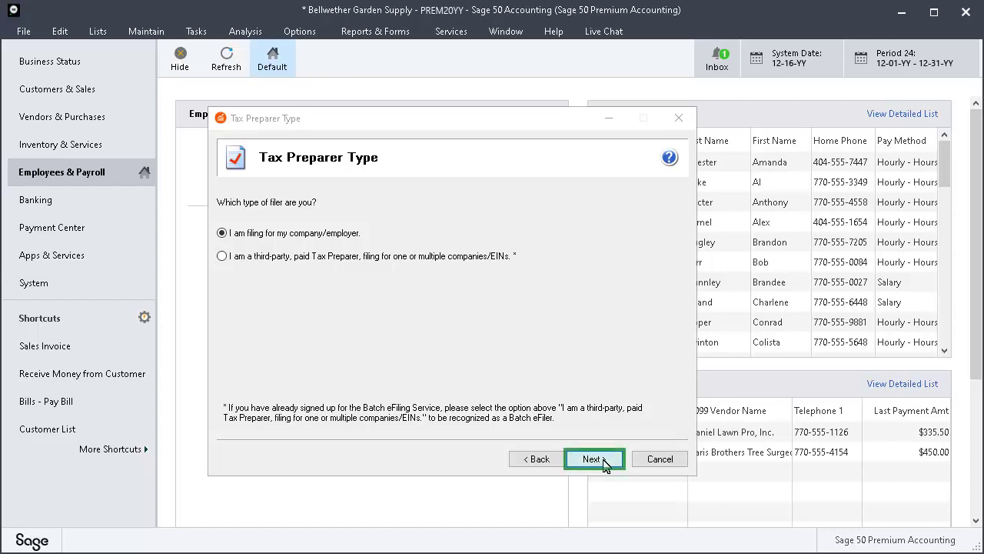
Accept the company/employer filer type and the listed tax items, answering No to all data verification questions.
{"action": "left_click", "coordinate": [604, 462]}
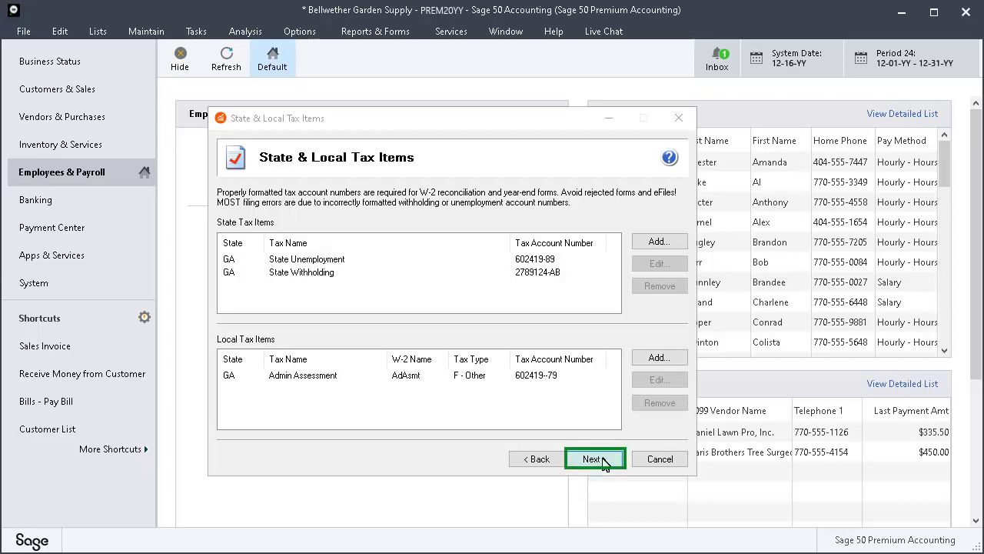
{"action": "left_click", "coordinate": [594, 459]}
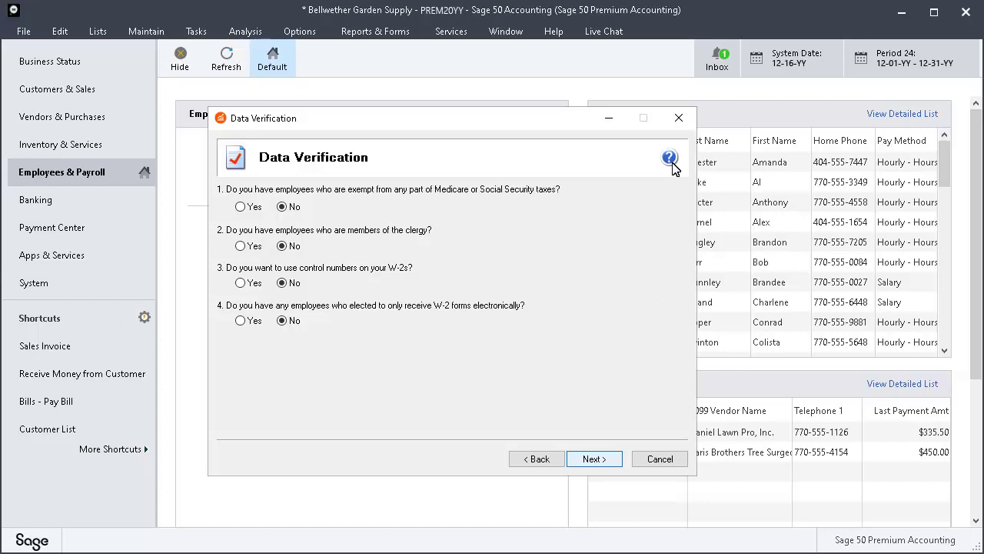
{"action": "left_click", "coordinate": [609, 458]}
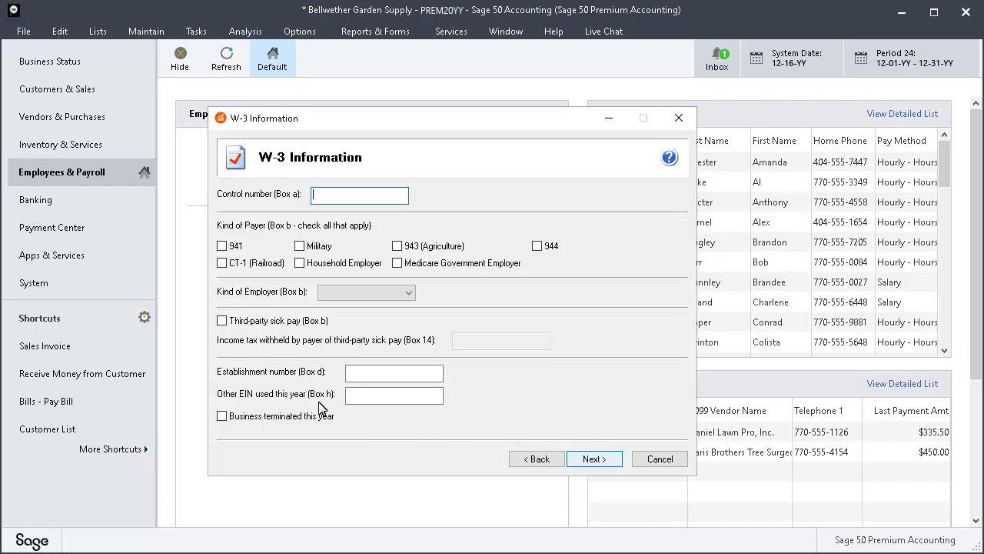
Set the W-3 kind of payer to 941 and kind of employer to None apply, and truncate SSNs on employee copies with asterisks.
{"action": "left_click", "coordinate": [223, 246]}
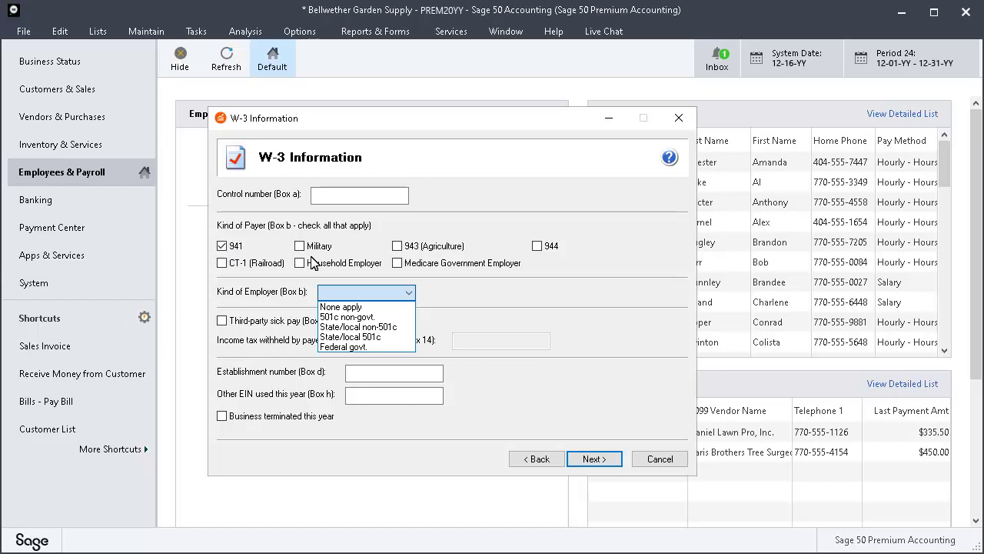
{"action": "left_click", "coordinate": [361, 306]}
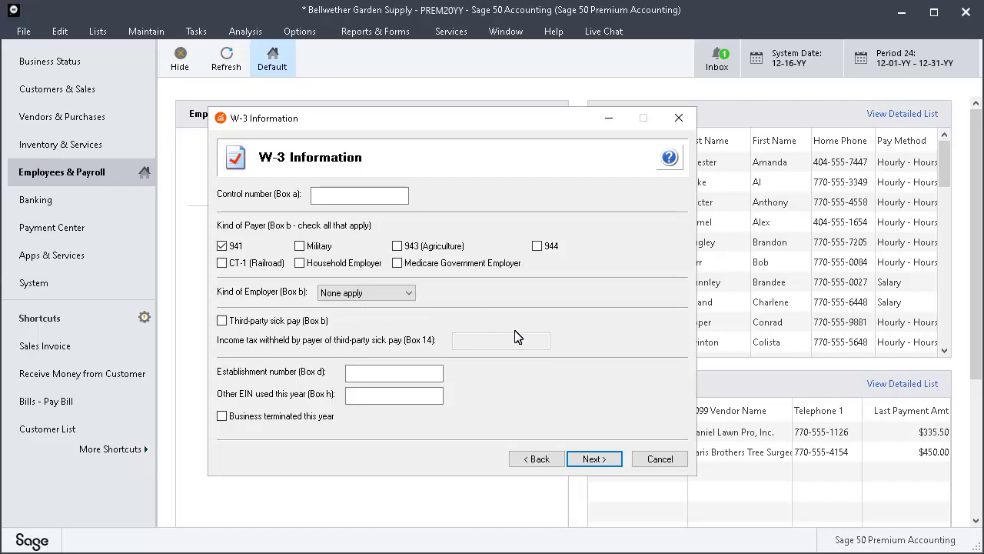
{"action": "left_click", "coordinate": [604, 462]}
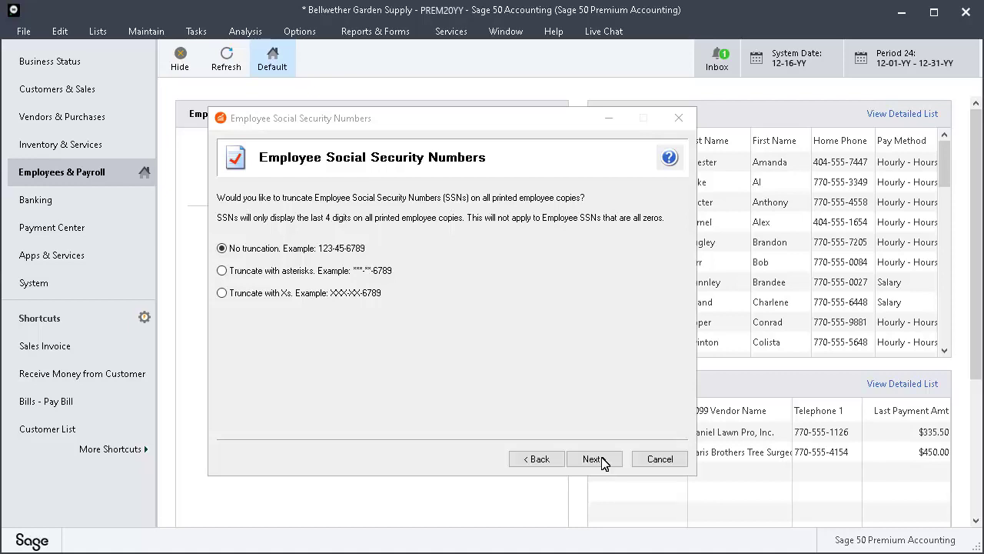
{"action": "left_click", "coordinate": [223, 271]}
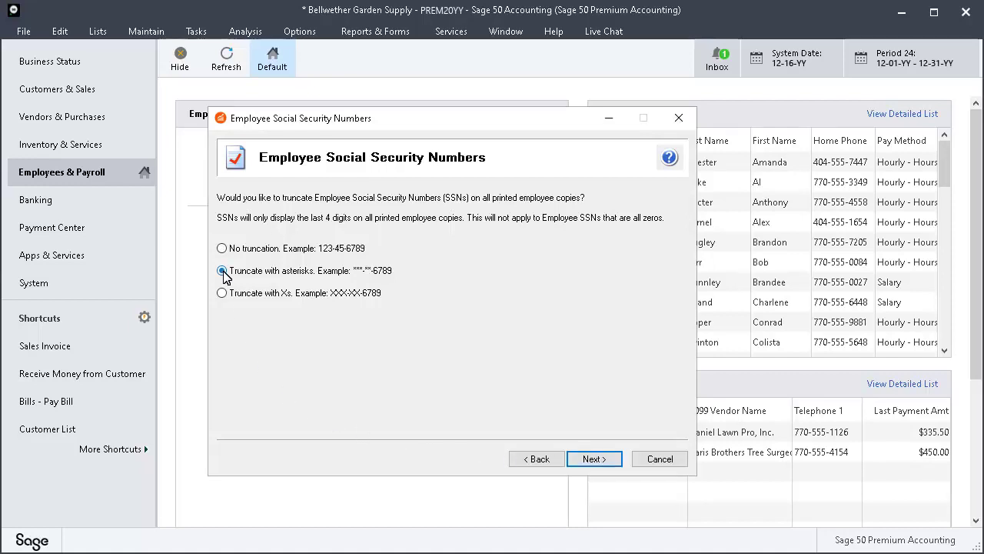
{"action": "left_click", "coordinate": [614, 459]}
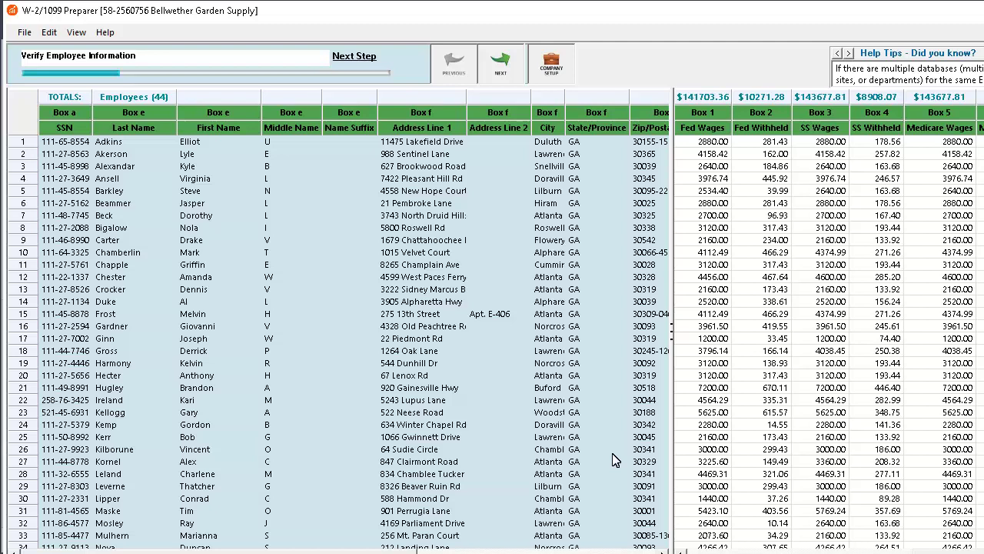
Check the employee information for errors and correct the row 36 ZIP code by adding a final 0.
{"action": "left_click", "coordinate": [499, 75]}
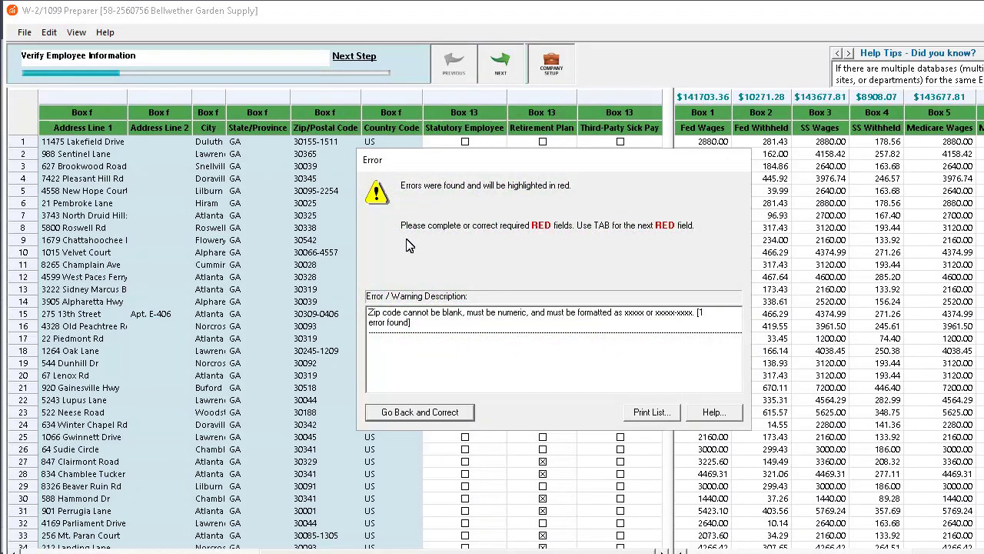
{"action": "left_click", "coordinate": [419, 412]}
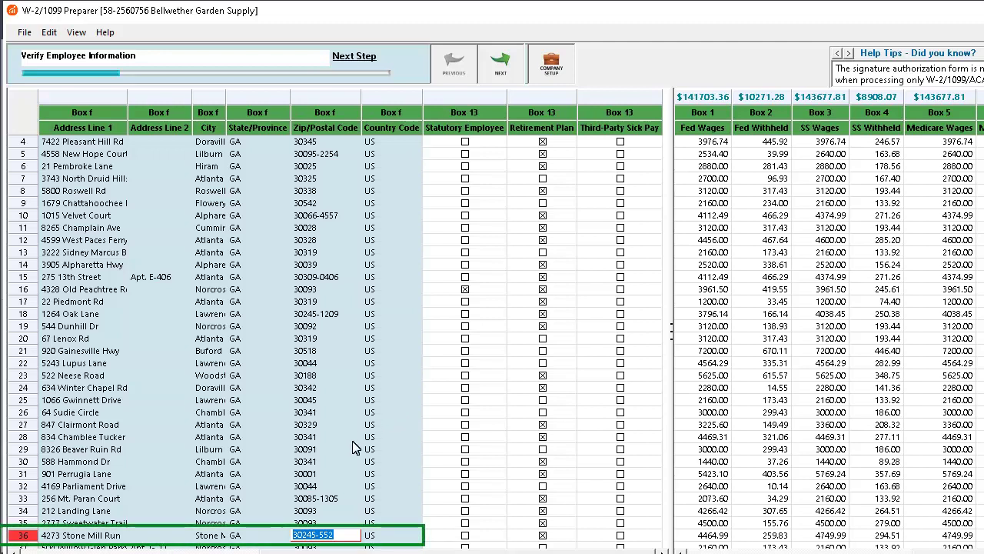
{"action": "left_click", "coordinate": [340, 533]}
{"action": "type", "text": "0"}
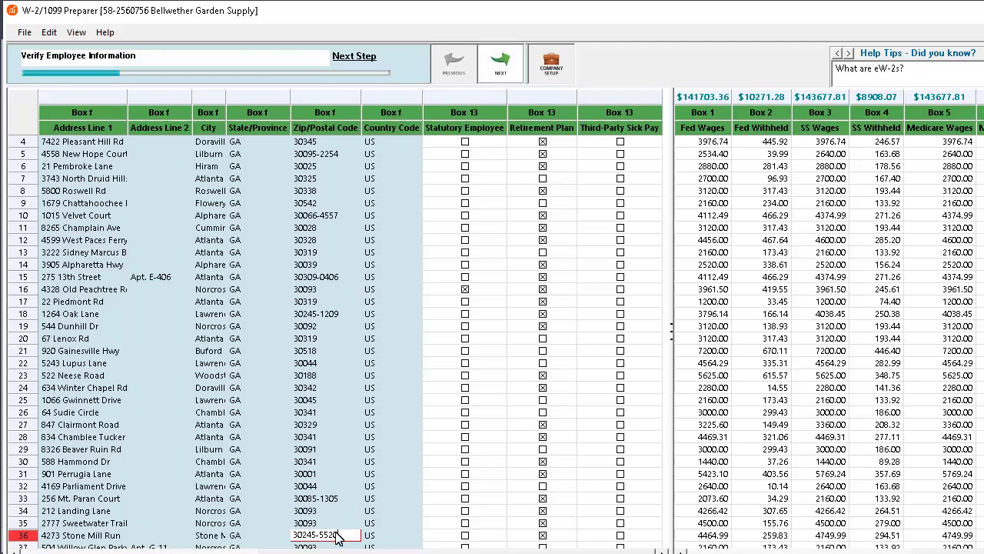
{"action": "left_click", "coordinate": [512, 75]}
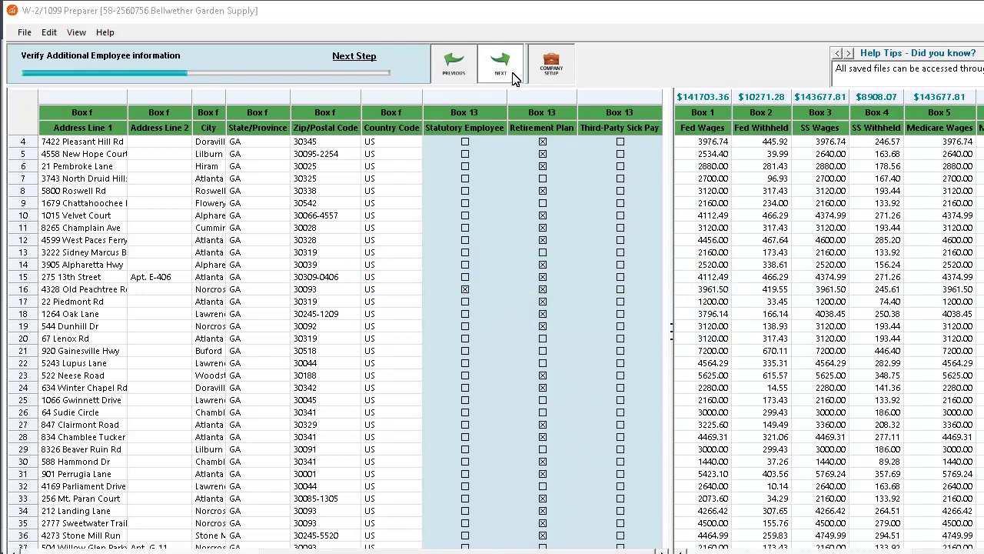
Accept the additional employee, federal and state information in the W-2 verification grid.
{"action": "left_click", "coordinate": [521, 77]}
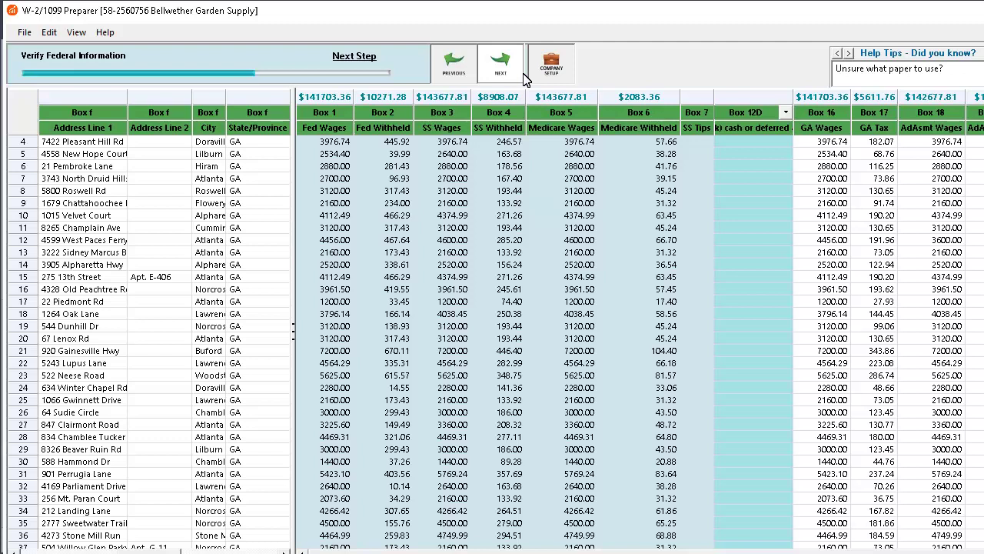
{"action": "left_click", "coordinate": [505, 69]}
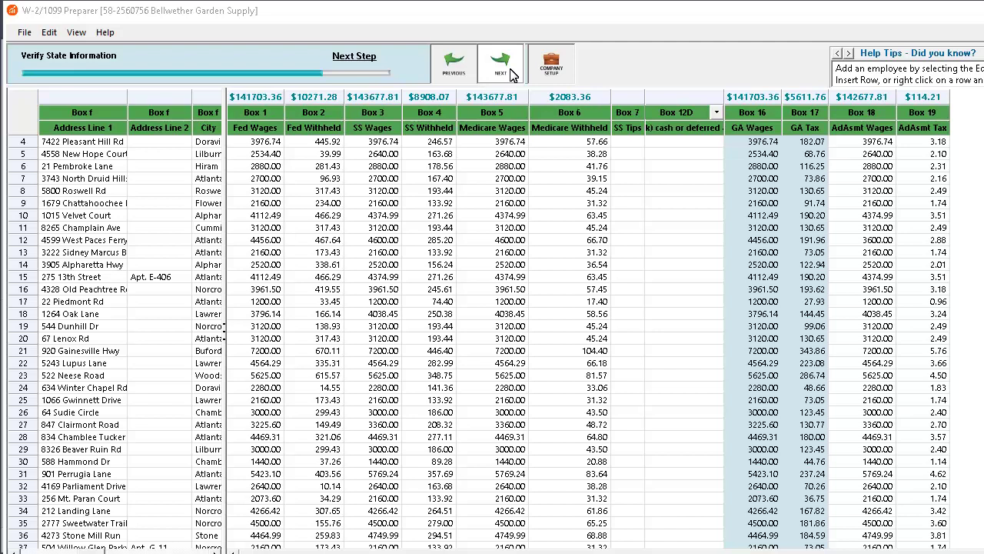
{"action": "left_click", "coordinate": [513, 73]}
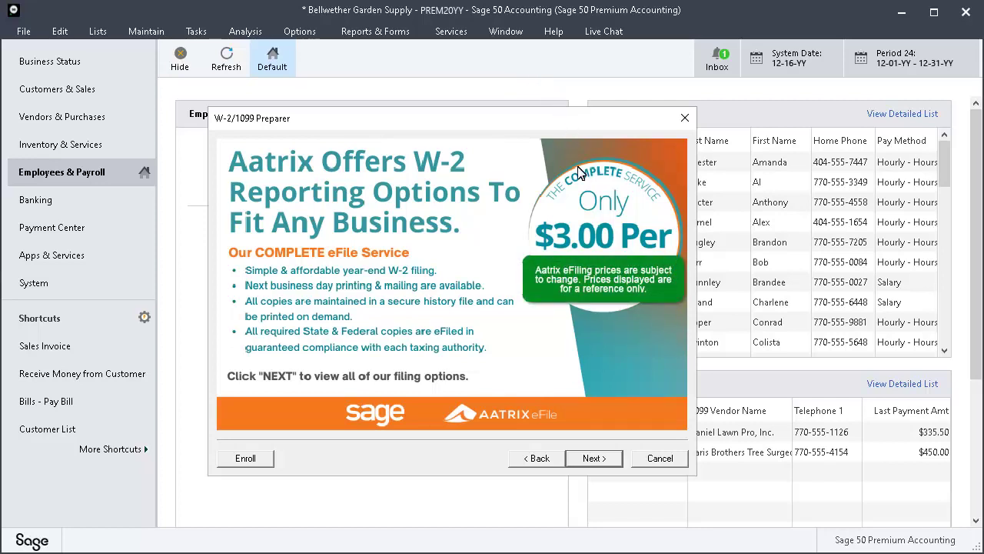
Choose own filing options with printed employee W-2s, federal W-2s and W-3, and state W-2s and reconciliation forms.
{"action": "left_click", "coordinate": [602, 462]}
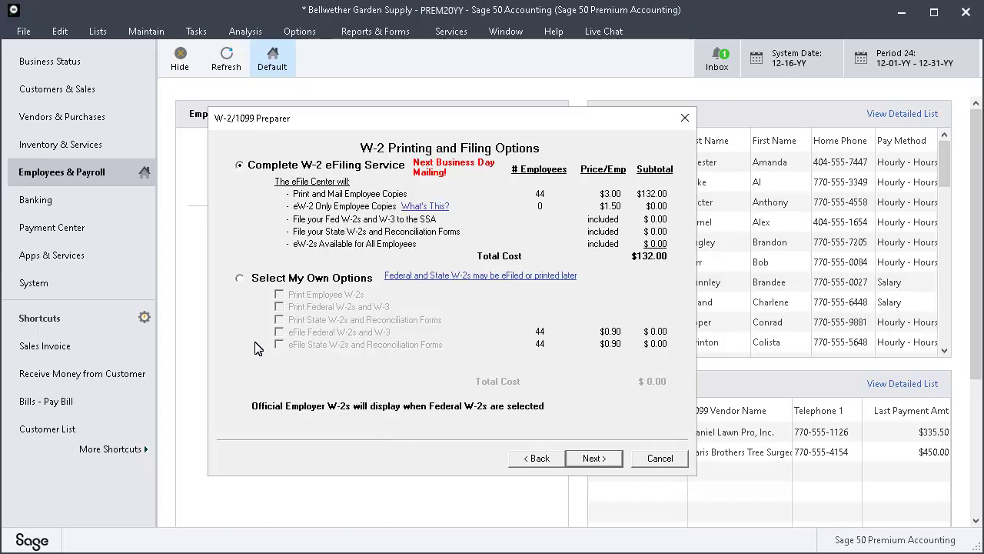
{"action": "left_click", "coordinate": [240, 279]}
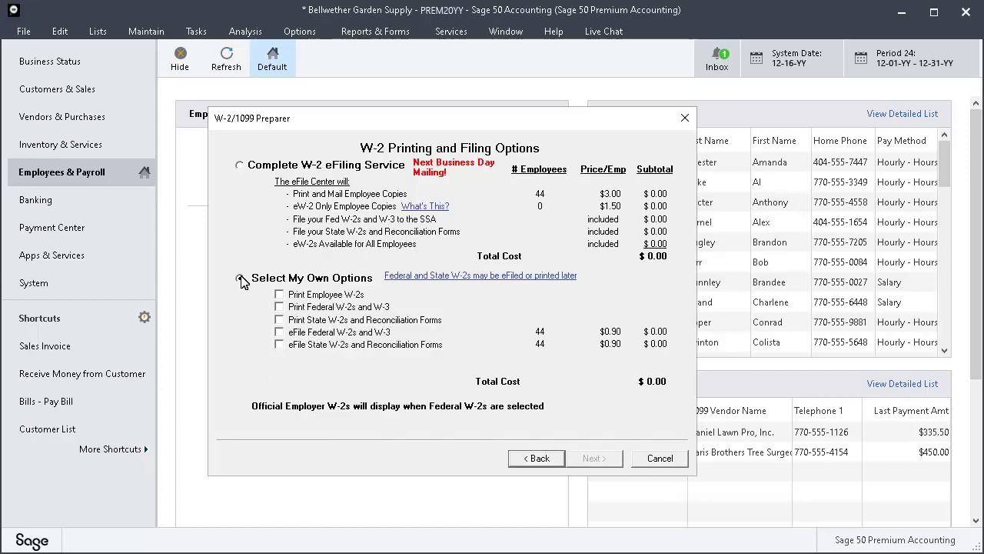
{"action": "left_click", "coordinate": [279, 295]}
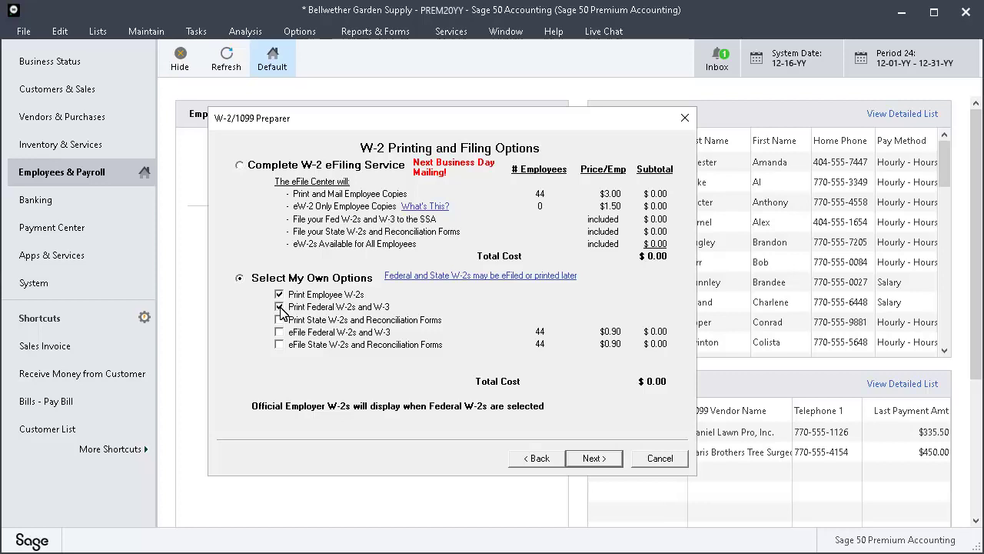
{"action": "left_click", "coordinate": [279, 320]}
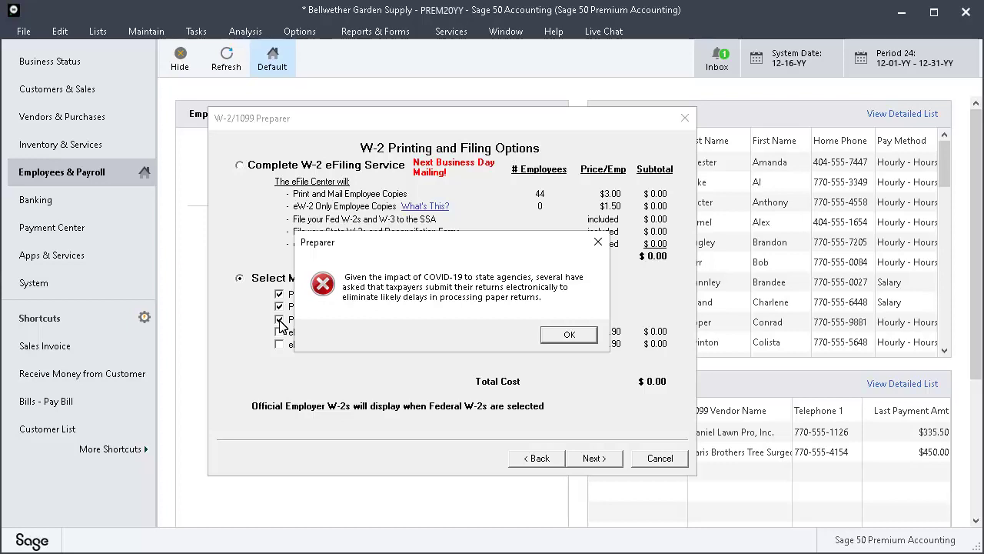
{"action": "left_click", "coordinate": [569, 335]}
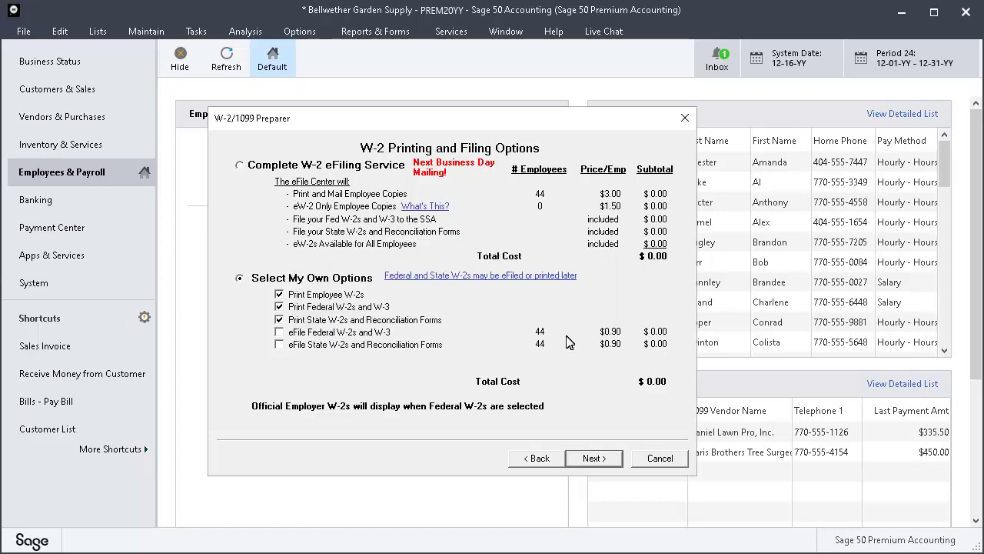
{"action": "left_click", "coordinate": [593, 459]}
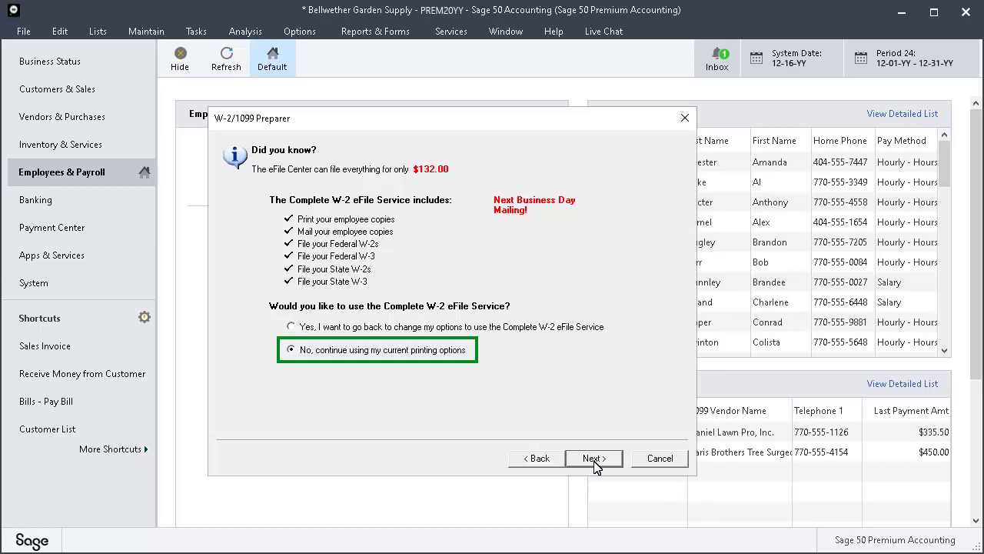
Decline the Complete W-2 eFile Service, keep the current printing options with Georgia as the filing state, and proceed to the forms.
{"action": "left_click", "coordinate": [292, 351]}
{"action": "left_click", "coordinate": [594, 459]}
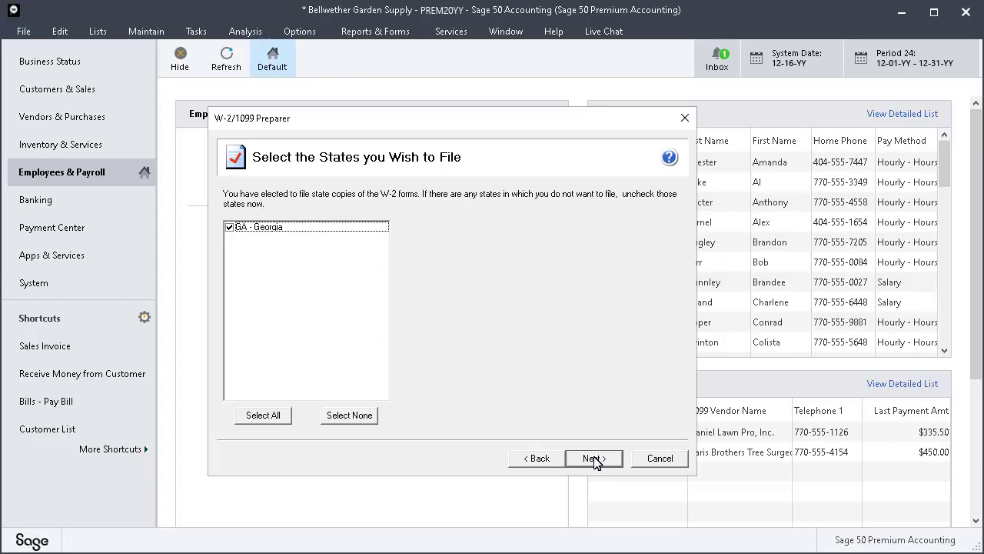
{"action": "left_click", "coordinate": [595, 459]}
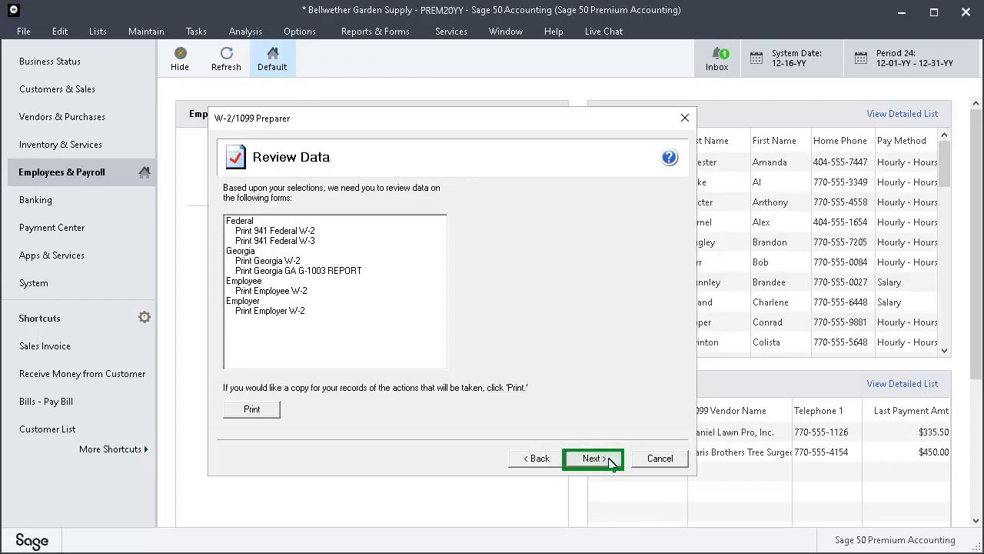
{"action": "left_click", "coordinate": [611, 464]}
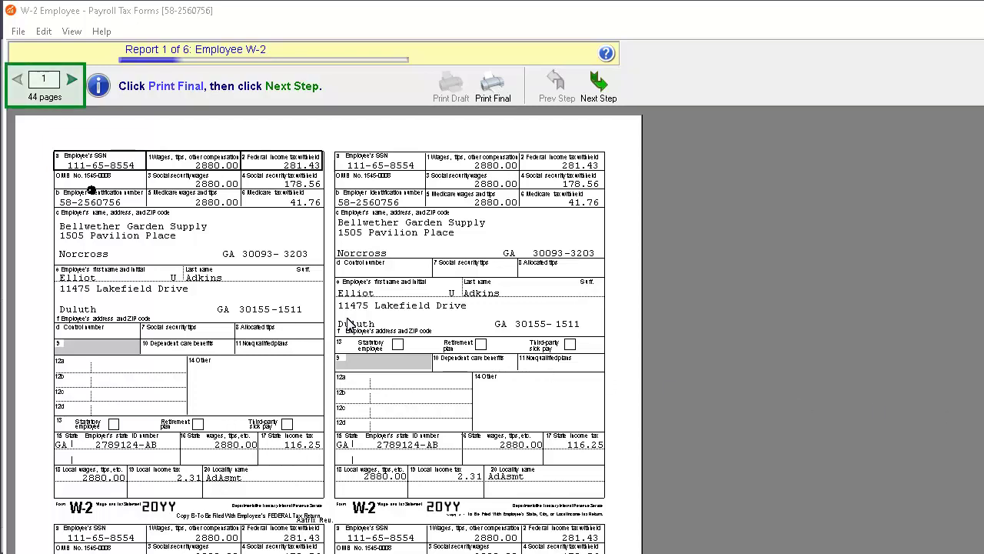
Page through the employee W-2s, print one final copy of all pages with Microsoft Print to PDF, and advance to the following report.
{"action": "left_click", "coordinate": [68, 82]}
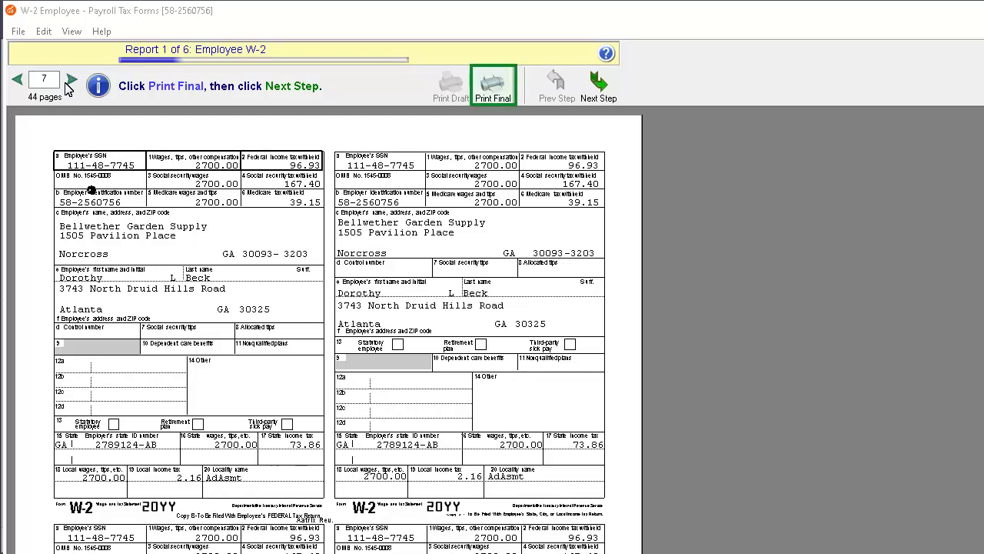
{"action": "left_click", "coordinate": [504, 89]}
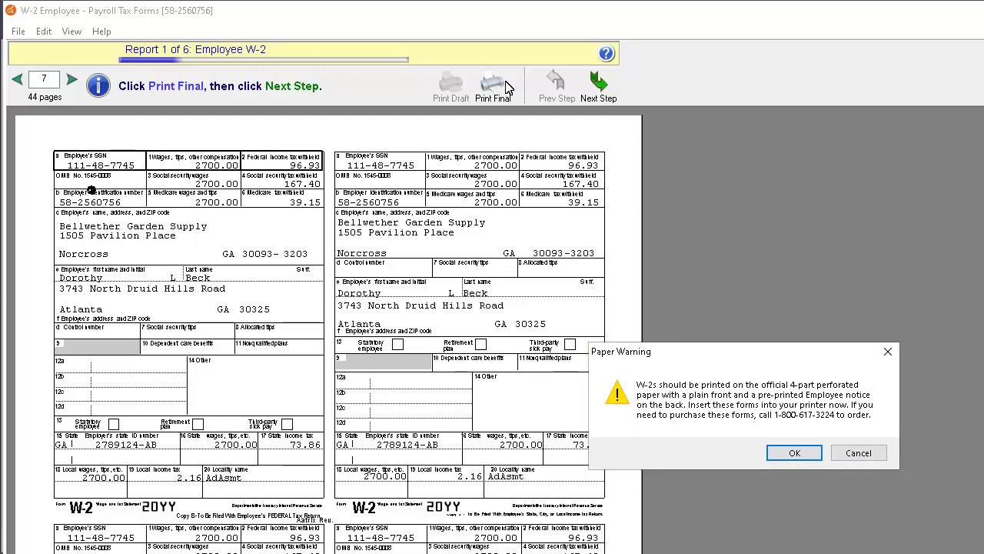
{"action": "left_click", "coordinate": [799, 455]}
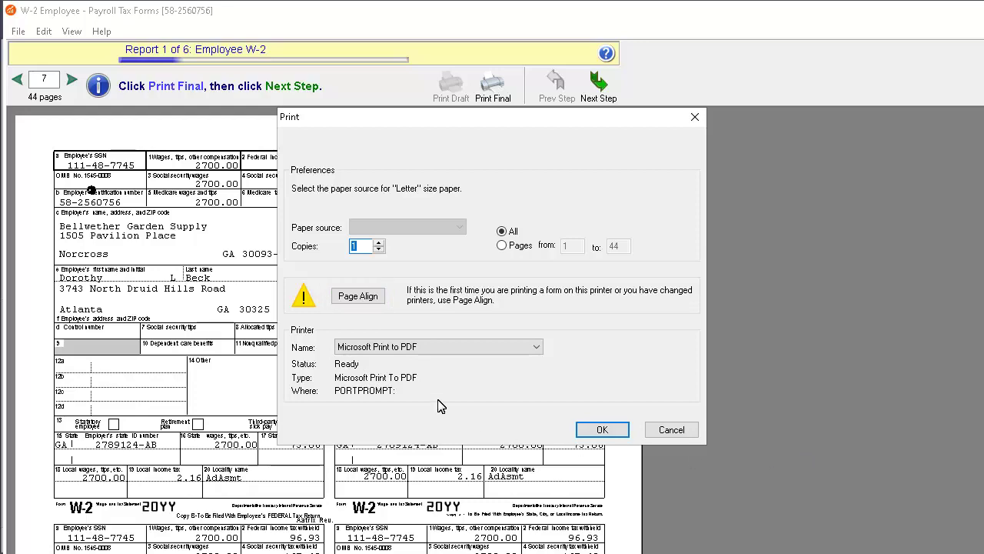
{"action": "left_click", "coordinate": [370, 304]}
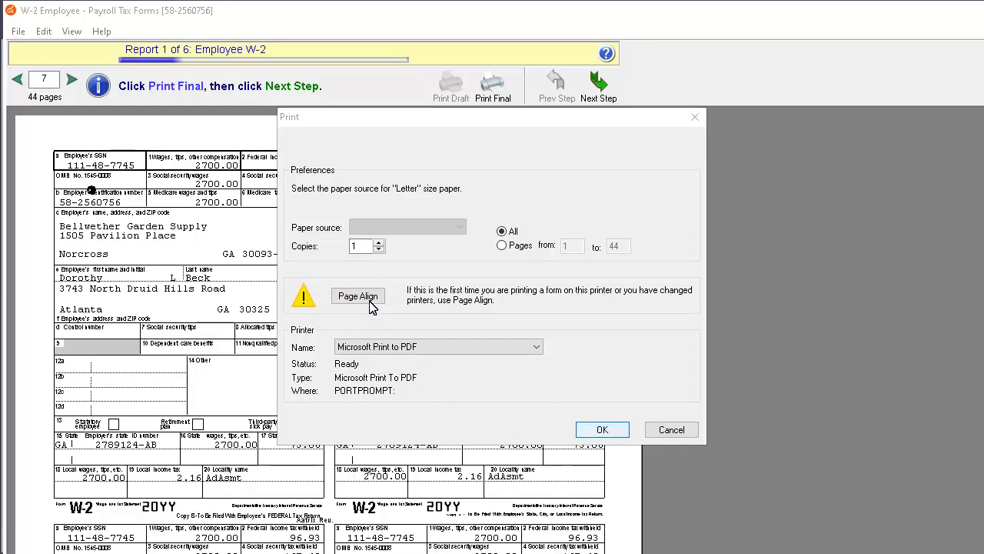
{"action": "left_click", "coordinate": [593, 430]}
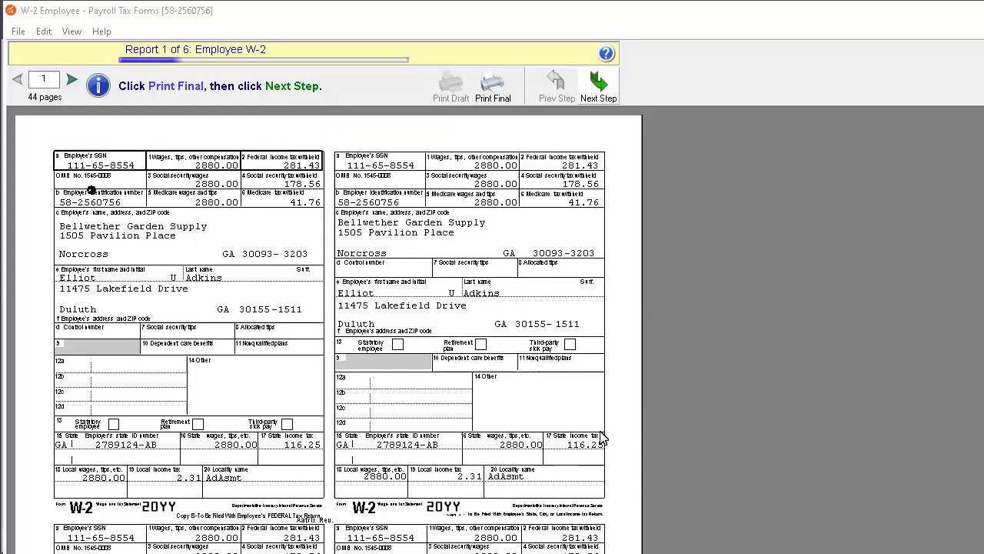
{"action": "left_click", "coordinate": [605, 110]}
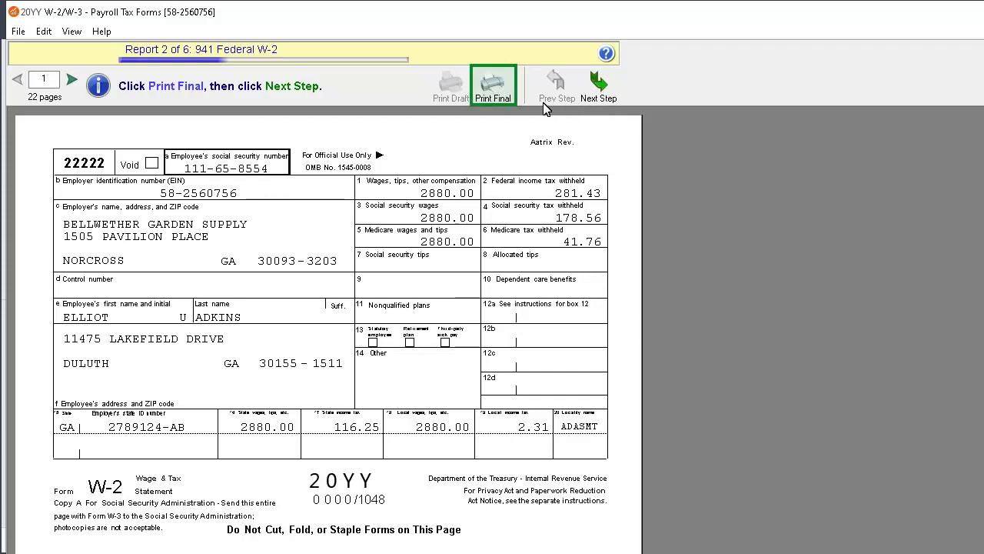
Print the final 941 Federal W-2s on plain paper with Microsoft Print to PDF and the final 941 Federal W-3.
{"action": "left_click", "coordinate": [505, 104]}
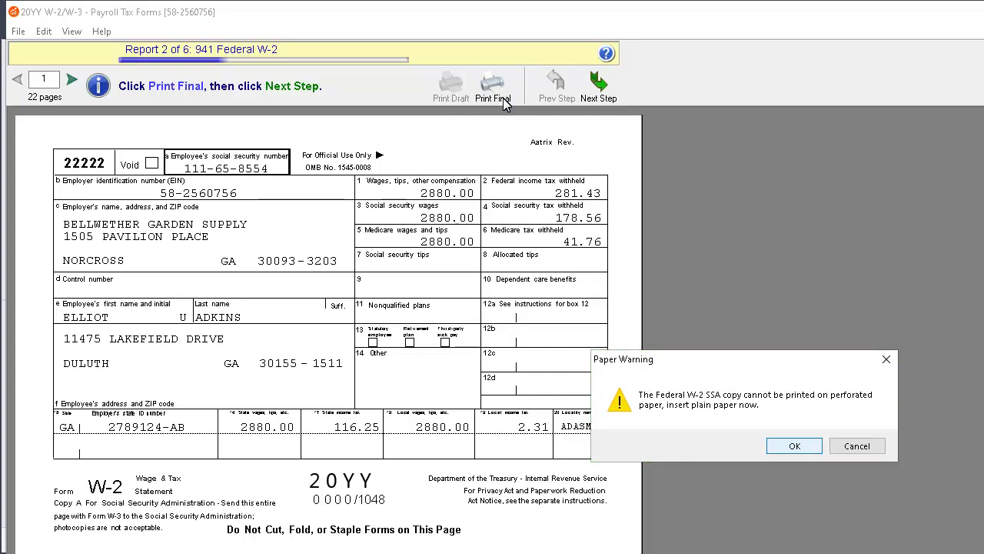
{"action": "left_click", "coordinate": [813, 447]}
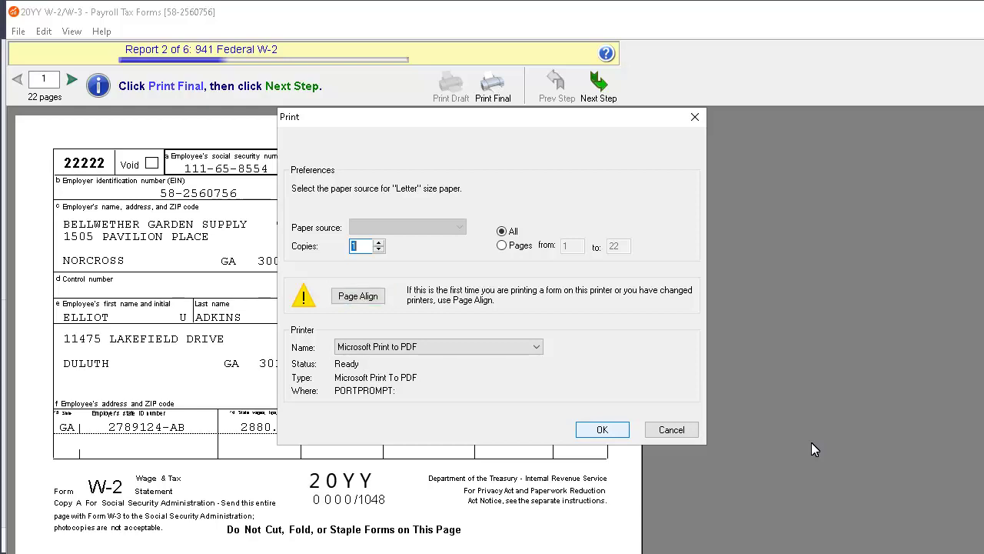
{"action": "left_click", "coordinate": [608, 431]}
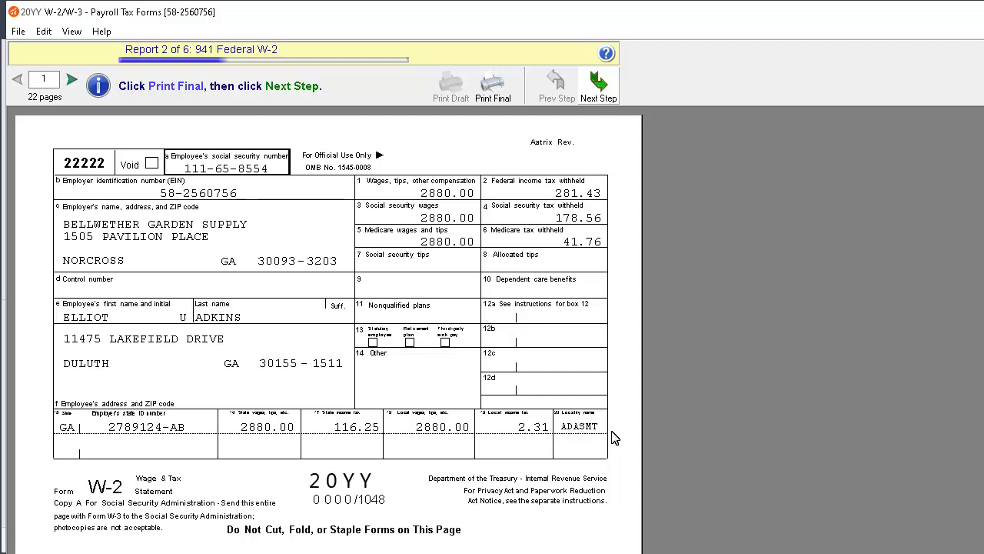
{"action": "left_click", "coordinate": [605, 98]}
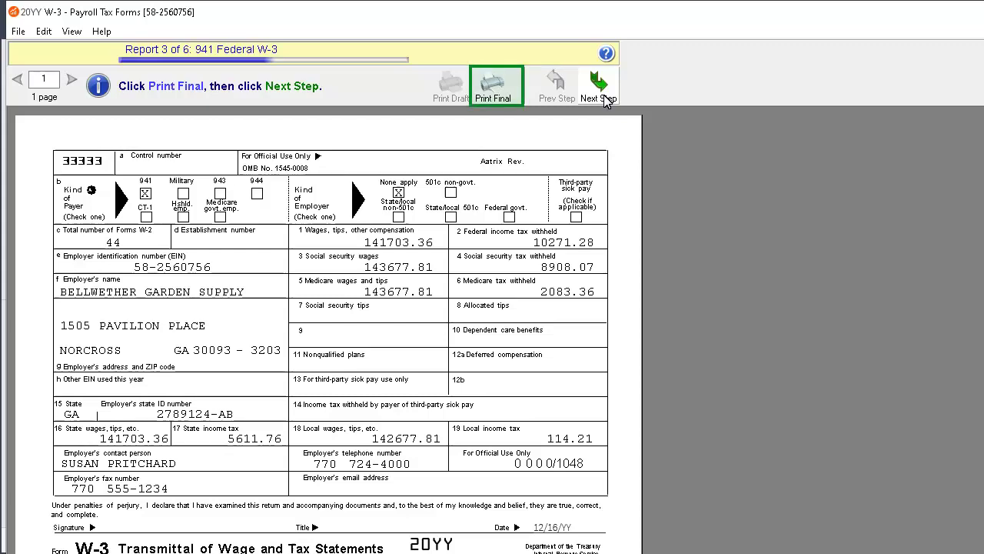
{"action": "left_click", "coordinate": [511, 91]}
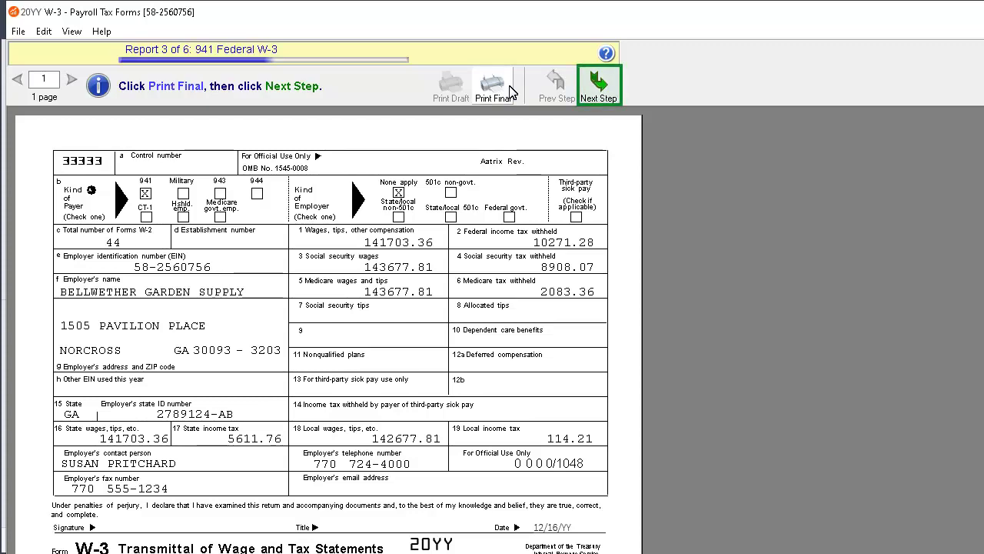
{"action": "left_click", "coordinate": [598, 89]}
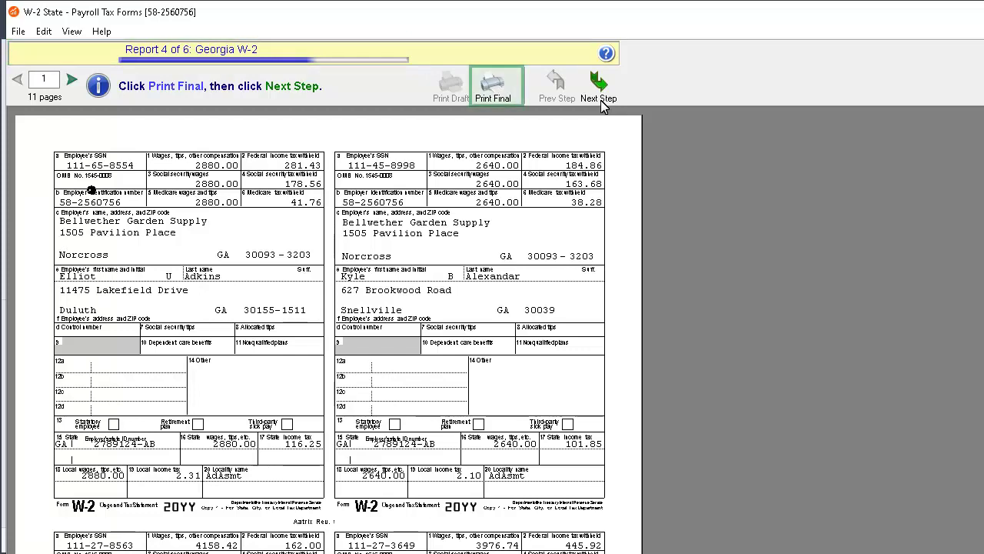
Print the final Georgia W-2s and agree that the figures in the Georgia G-1003 report have been double-checked.
{"action": "left_click", "coordinate": [503, 98]}
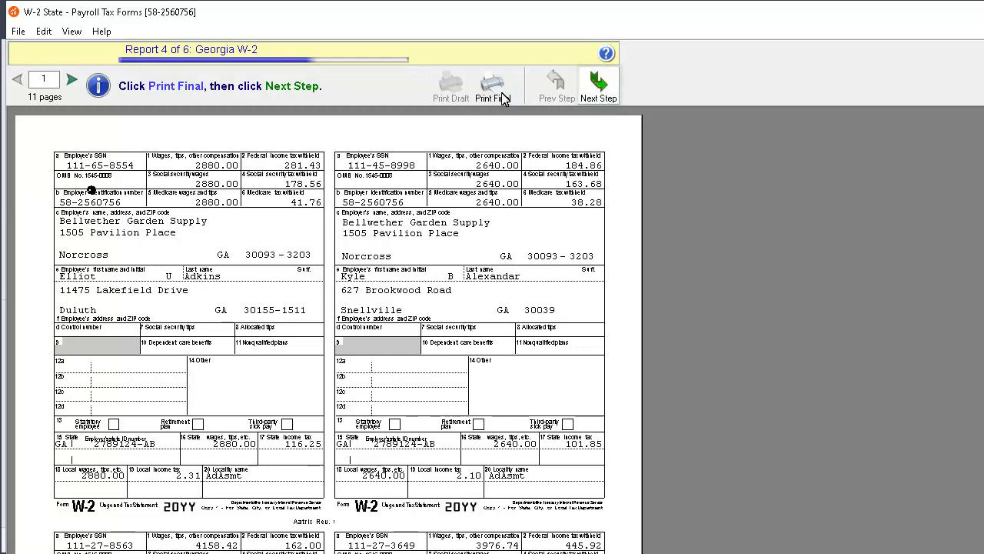
{"action": "left_click", "coordinate": [596, 97]}
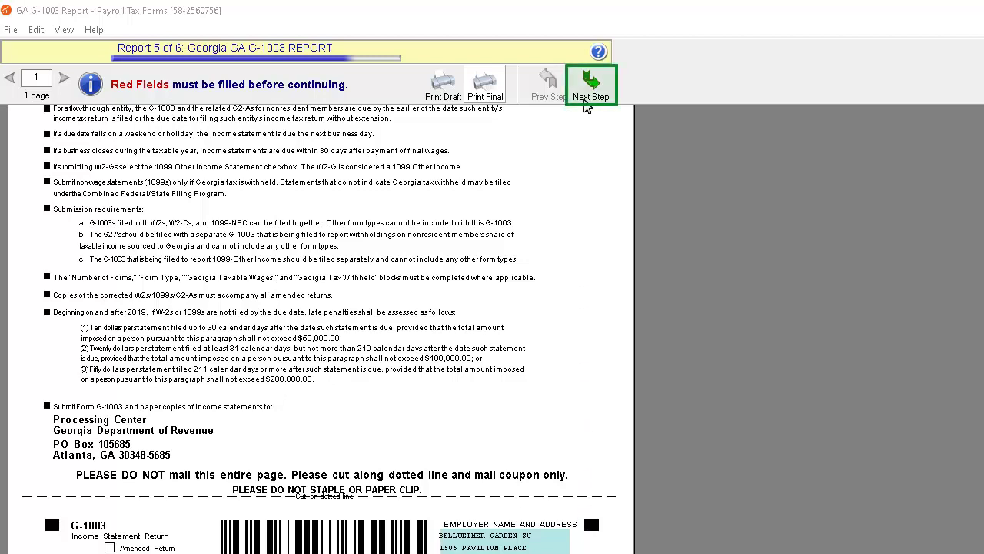
{"action": "left_click", "coordinate": [589, 91]}
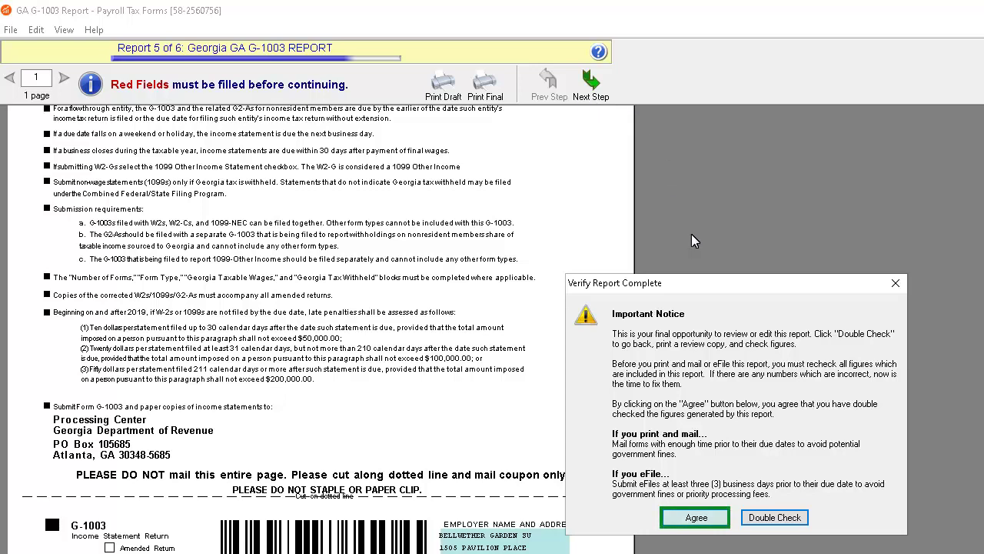
{"action": "left_click", "coordinate": [719, 522]}
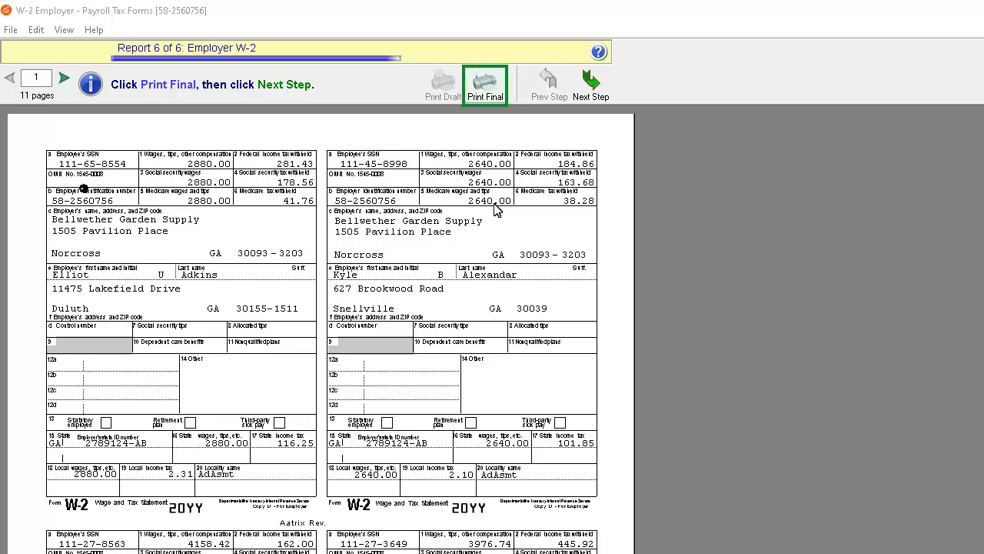
Print the final employer W-2s and close the W-2/1099 Preparer once the filing is complete.
{"action": "left_click", "coordinate": [493, 106]}
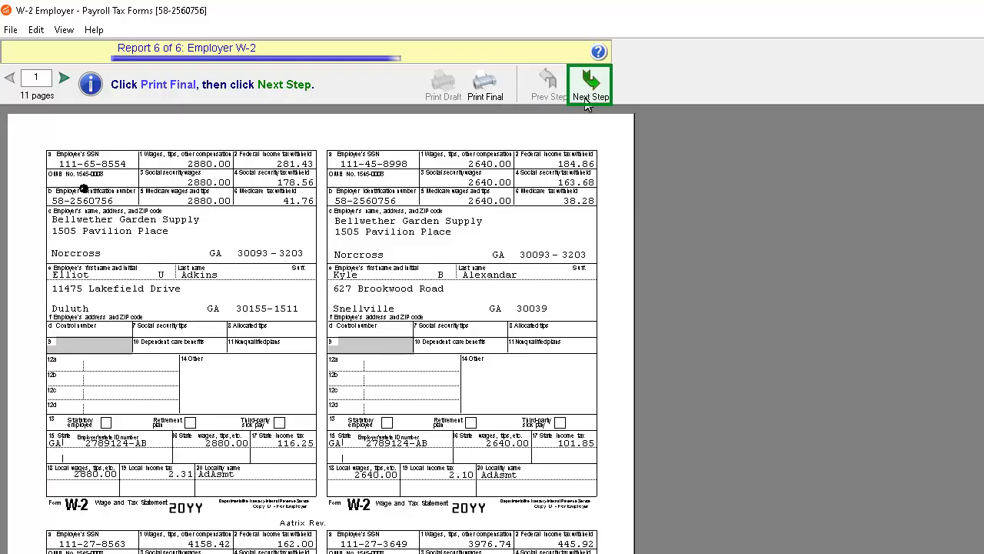
{"action": "left_click", "coordinate": [586, 100]}
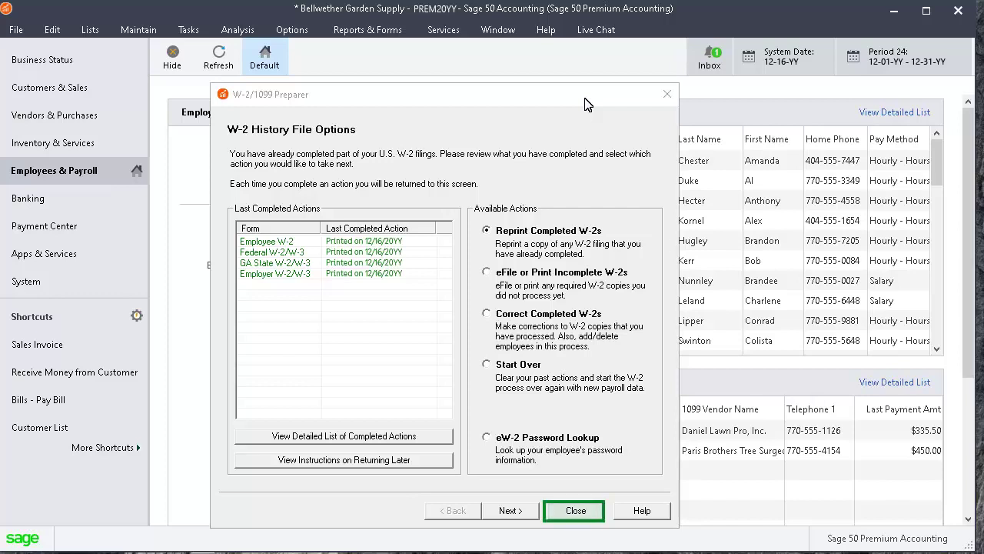
{"action": "left_click", "coordinate": [586, 516]}
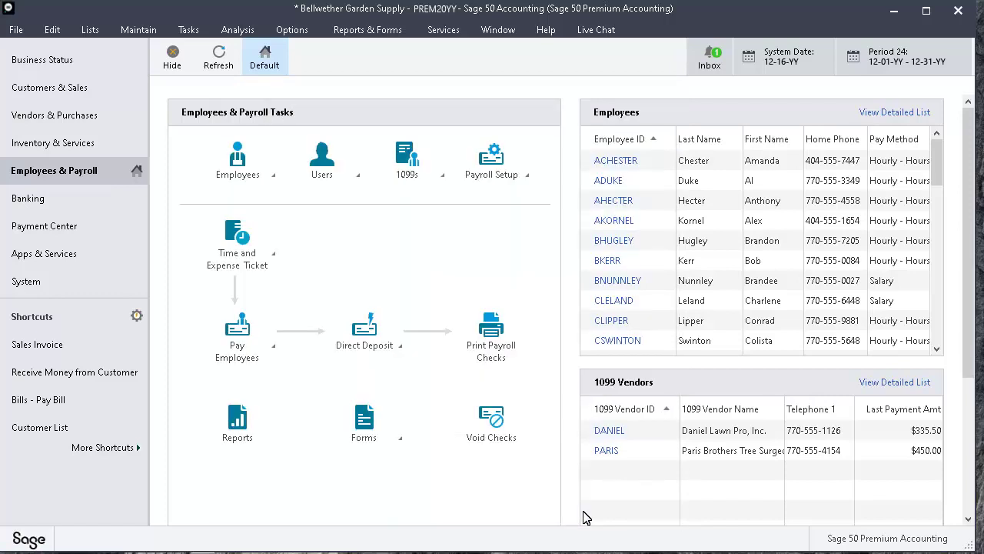